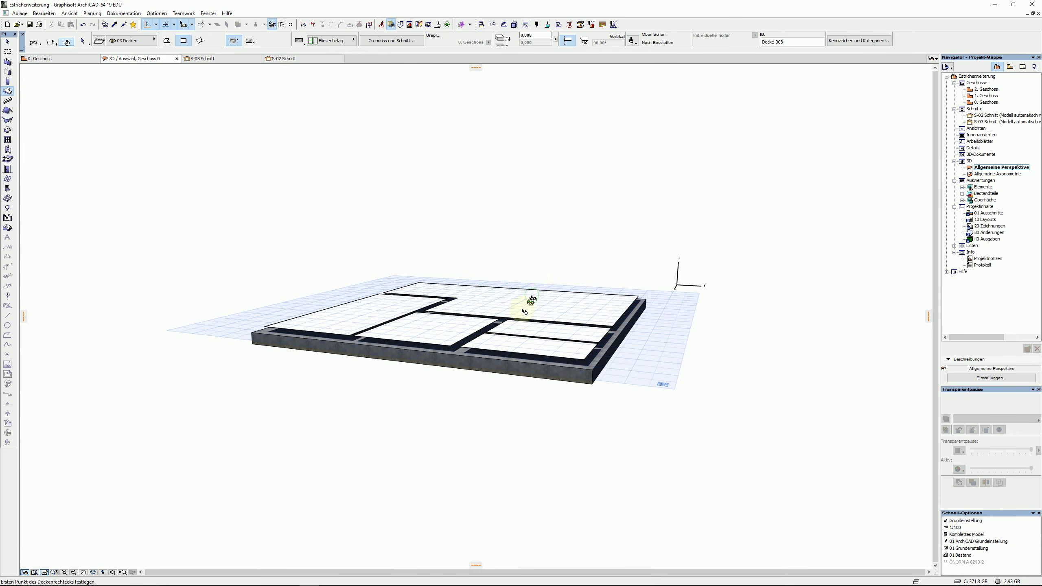
# Show the 0. Geschoss floor plan, display the selected floor elements in 3D and activate the Object tool.
pyautogui.keyDown('shift'); pyautogui.moveTo(450, 397); pyautogui.dragTo(180, 421, button='middle'); pyautogui.keyUp('shift')
pyautogui.keyDown('shift'); pyautogui.moveTo(256, 375); pyautogui.dragTo(259, 304, button='middle'); pyautogui.keyUp('shift')
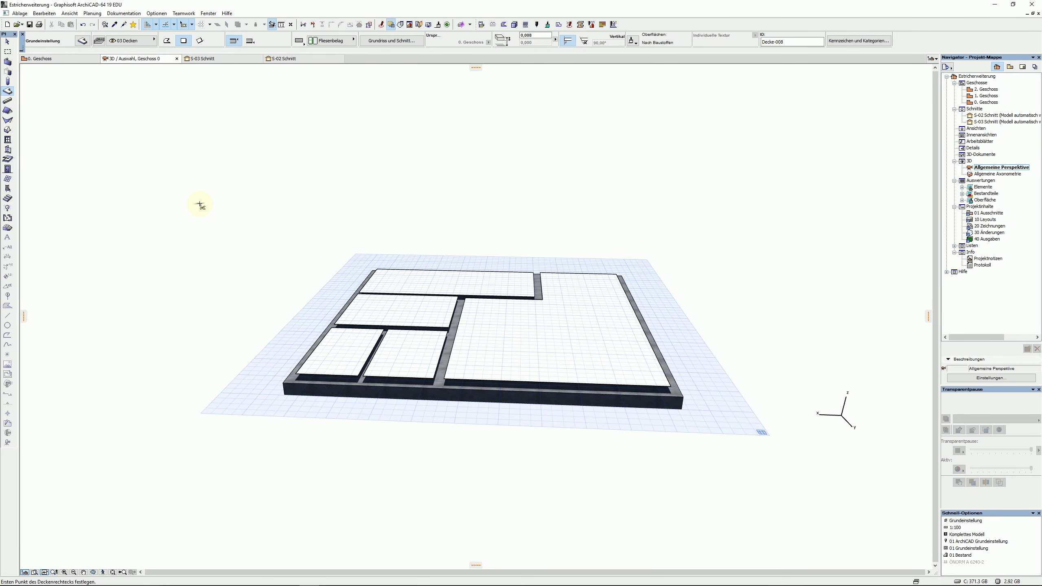
pyautogui.press('F2')
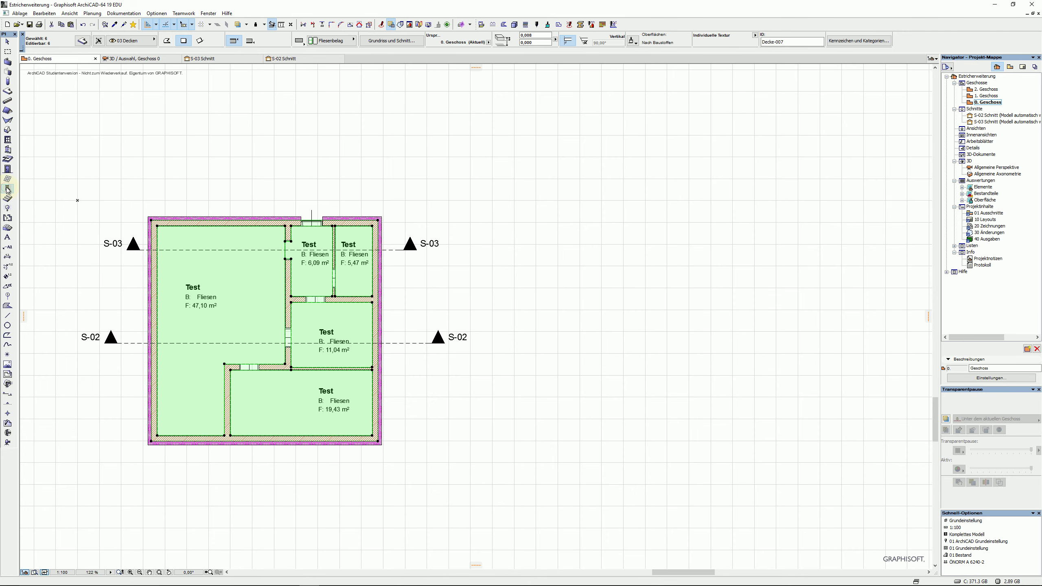
pyautogui.press('F3')
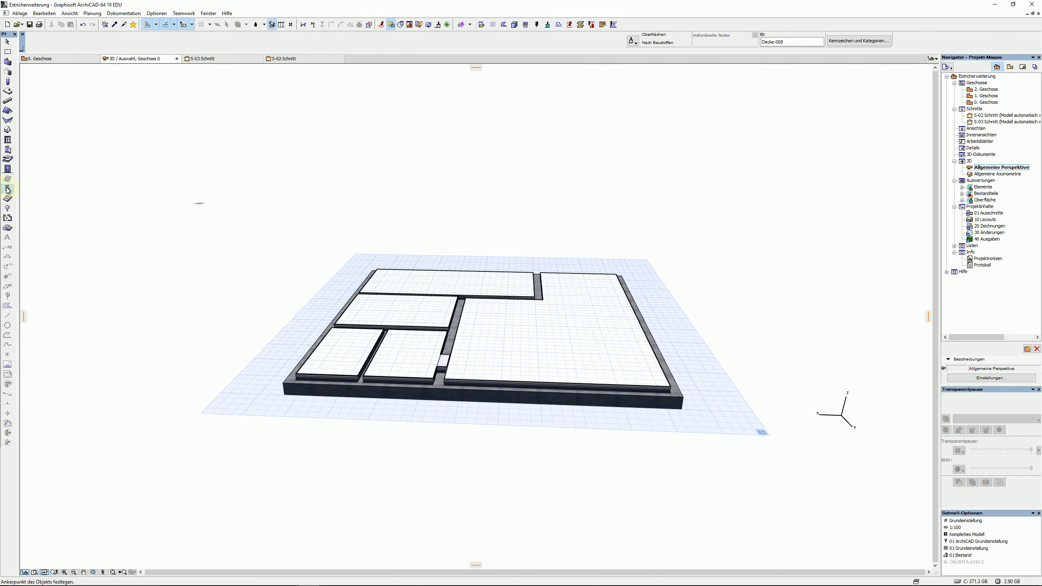
pyautogui.click(7, 189)
# Examine the floor layers of the doorway strip connecting the two adjoining rooms' floors in the 3D view.
pyautogui.scroll(10, 447, 361)
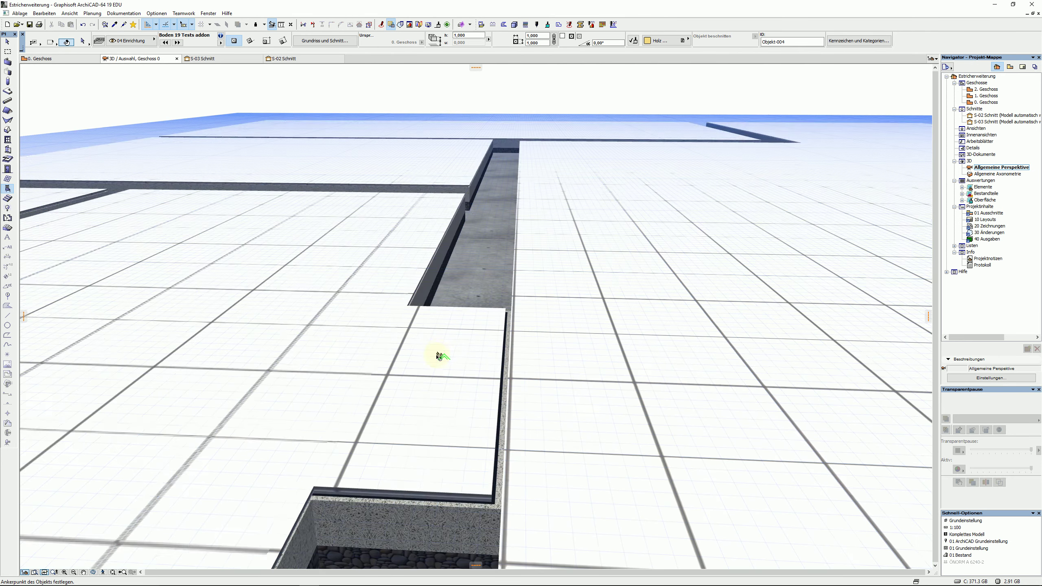
pyautogui.scroll(-10, 430, 365)
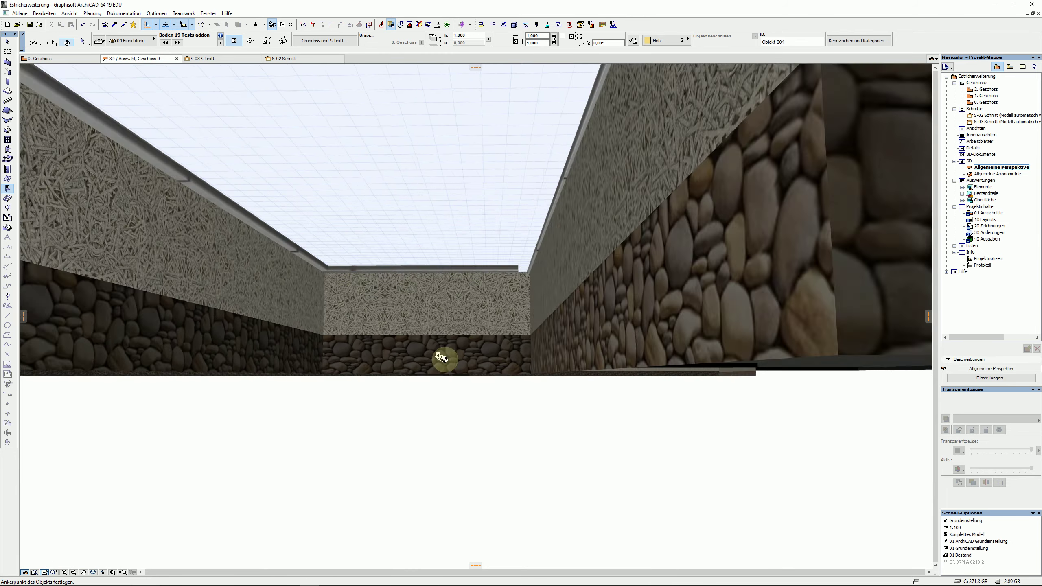
pyautogui.scroll(6, 507, 424)
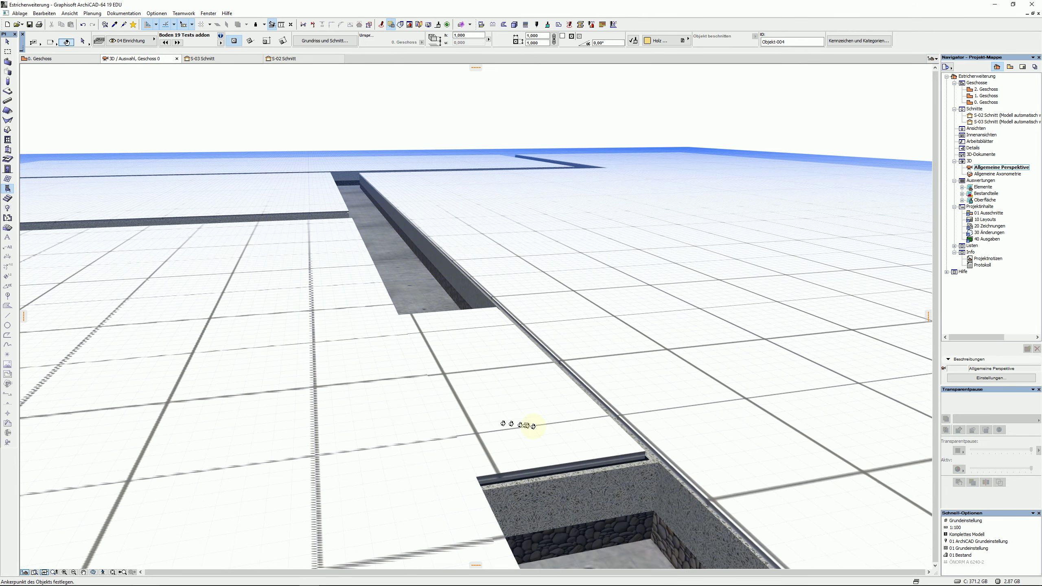
pyautogui.scroll(-6, 452, 420)
pyautogui.scroll(8, 453, 417)
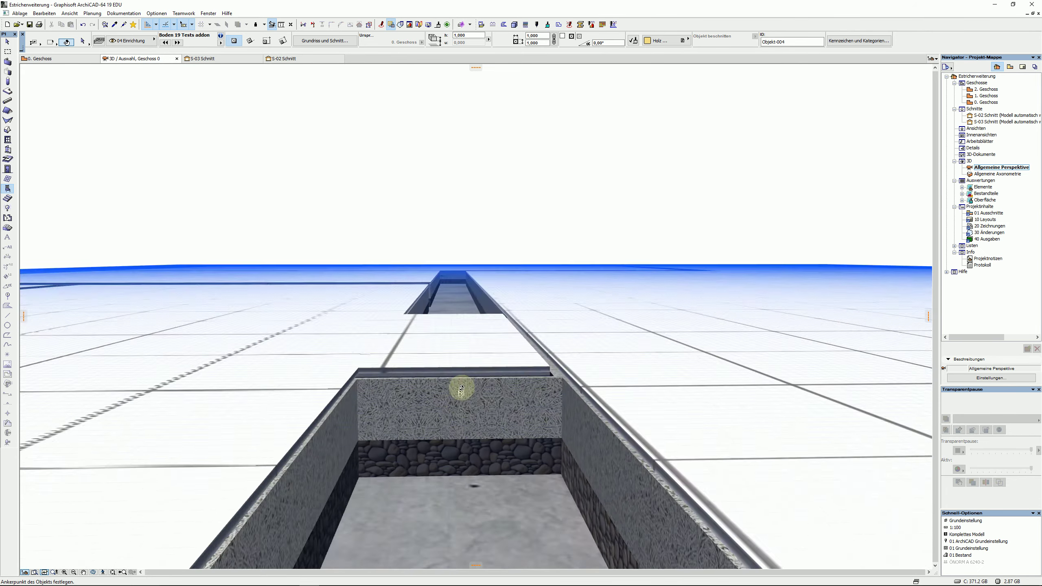
pyautogui.scroll(-10, 439, 372)
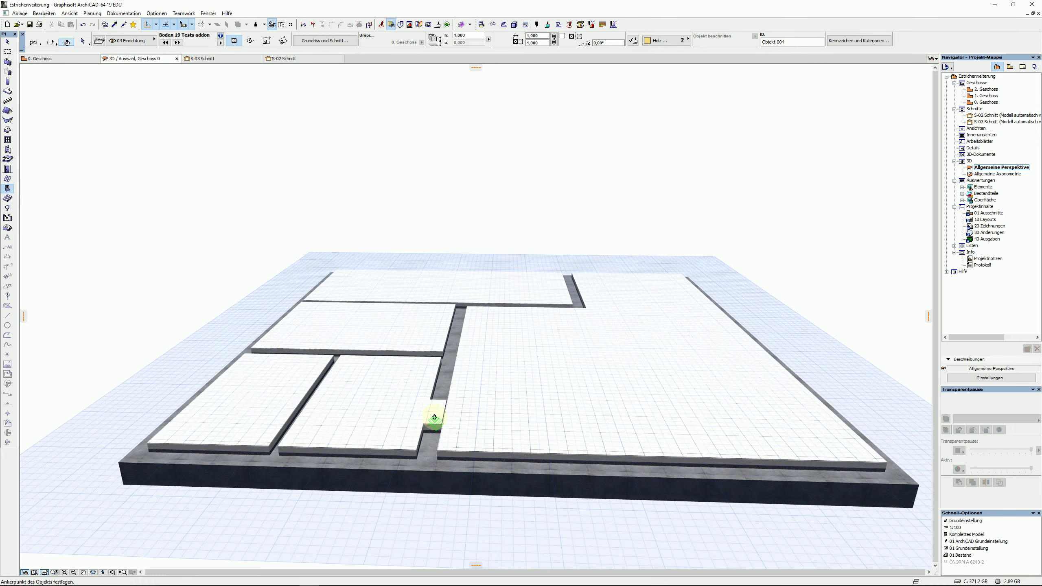
pyautogui.click(434, 419)
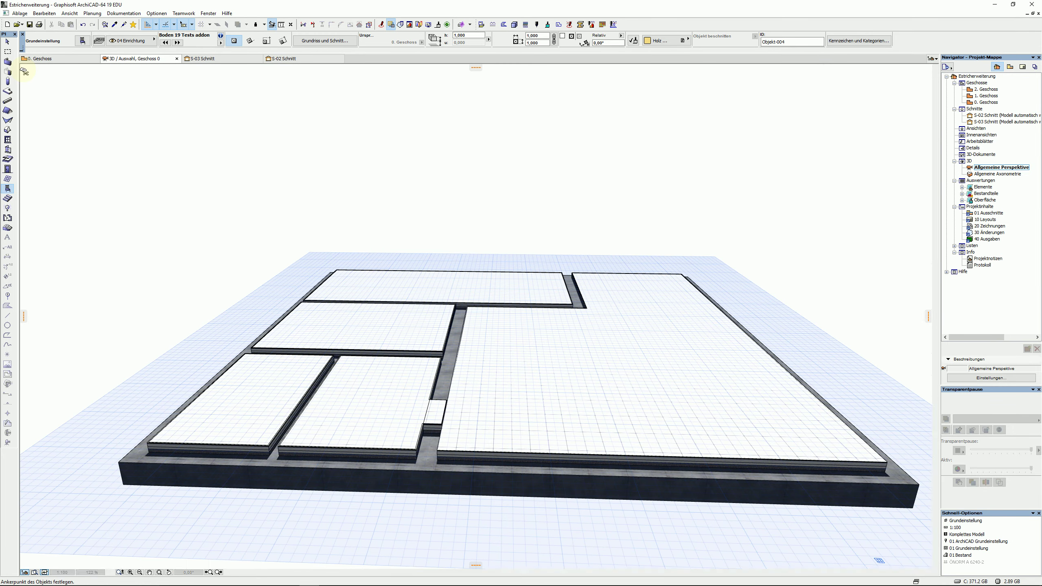
# In the 0. Geschoss plan, frame the area from the building's upper-left corner to mid entrance door with a marquee and show it in 3D.
pyautogui.click(37, 58)
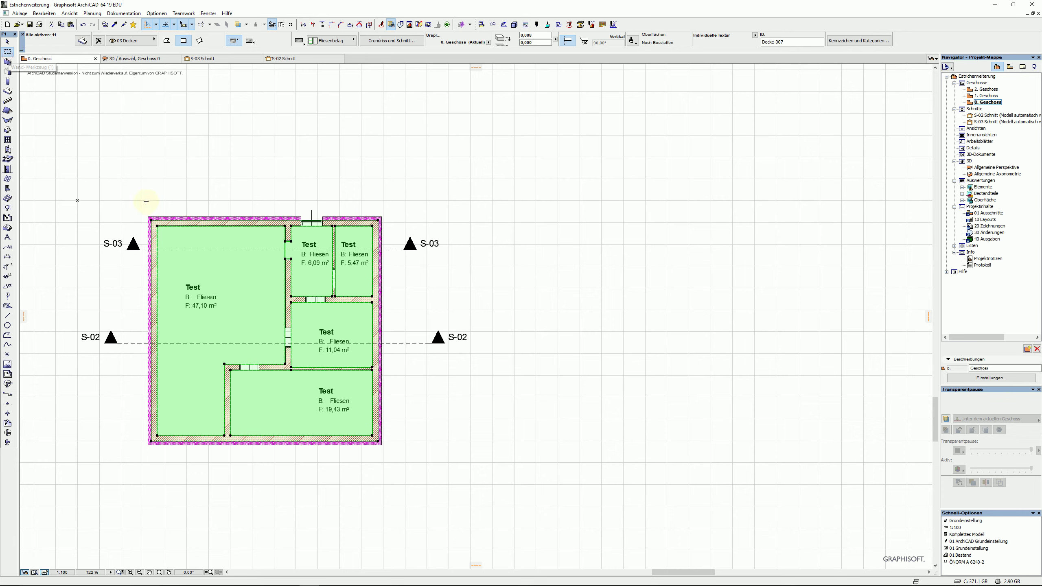
pyautogui.click(134, 203)
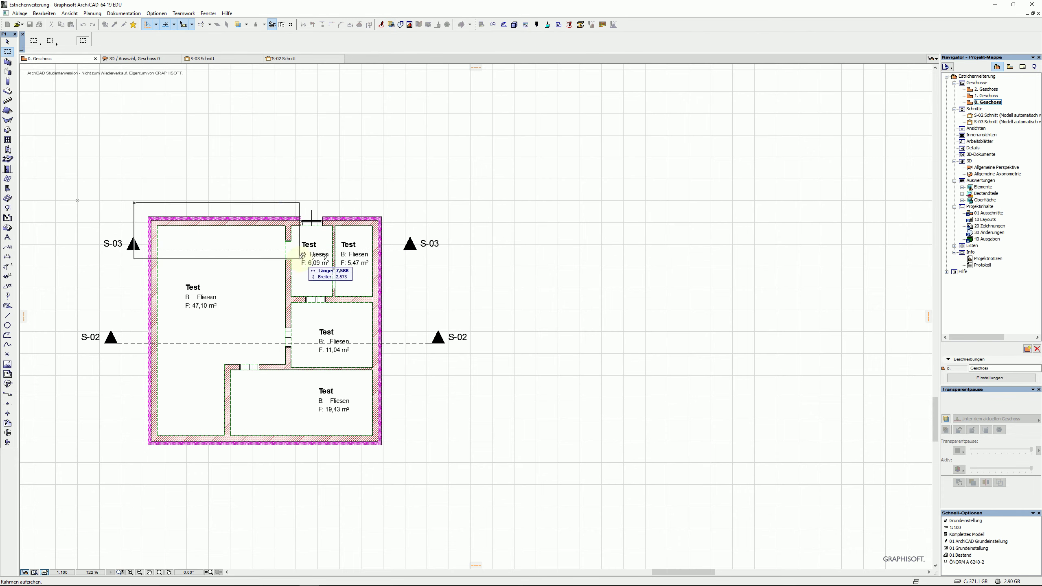
pyautogui.click(312, 250)
pyautogui.press('F5')
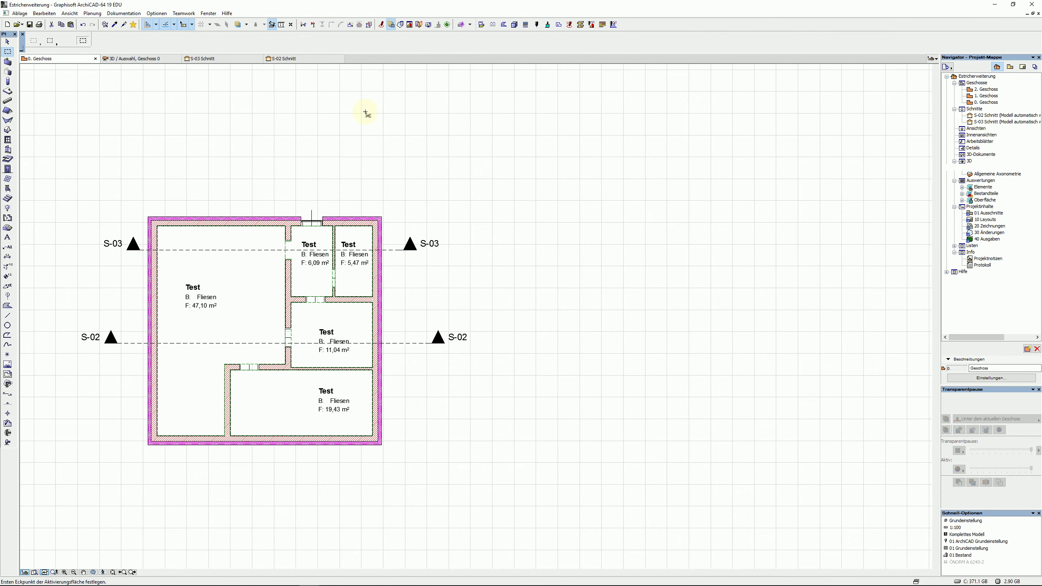
# Examine the cut floor build-up where the tiles, screed and fill meet the brick outer wall.
pyautogui.keyDown('shift'); pyautogui.moveTo(242, 360); pyautogui.dragTo(356, 412, button='middle'); pyautogui.keyUp('shift')
pyautogui.scroll(5, 474, 364)
pyautogui.scroll(-5, 473, 363)
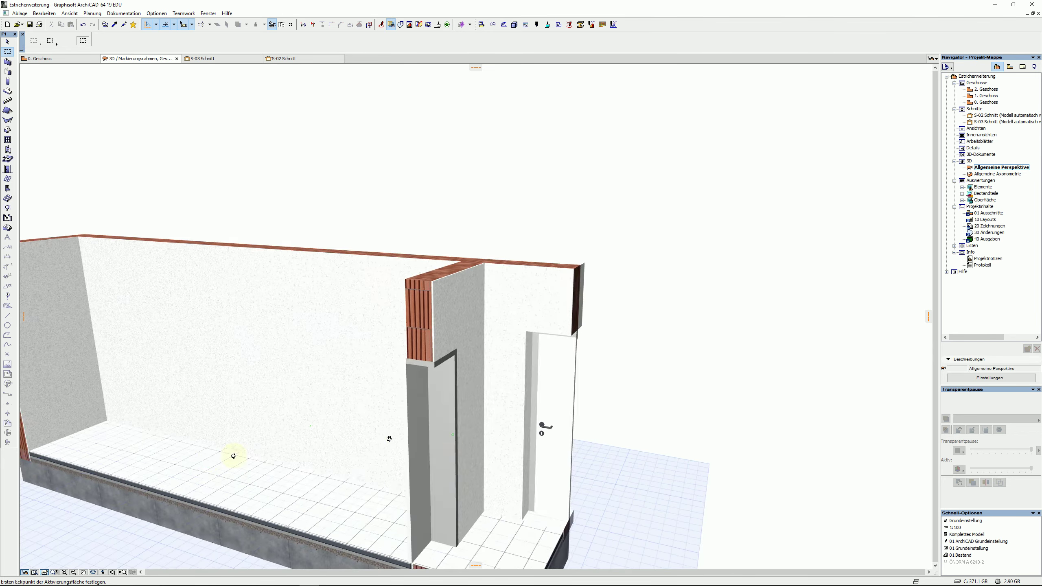
pyautogui.keyDown('shift'); pyautogui.moveTo(235, 456); pyautogui.dragTo(205, 372, button='middle'); pyautogui.keyUp('shift')
pyautogui.scroll(10, 303, 344)
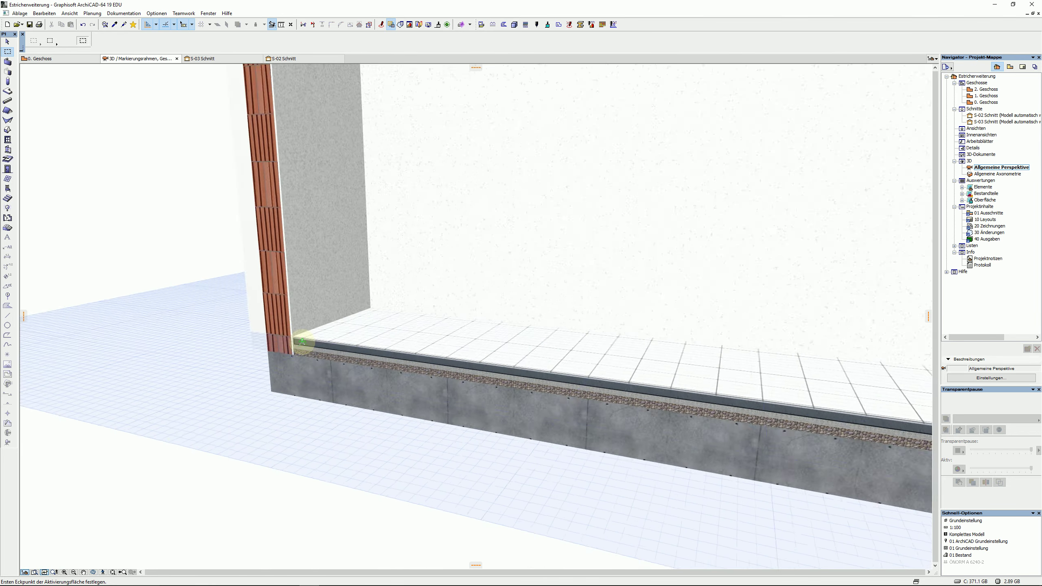
pyautogui.scroll(-10, 274, 340)
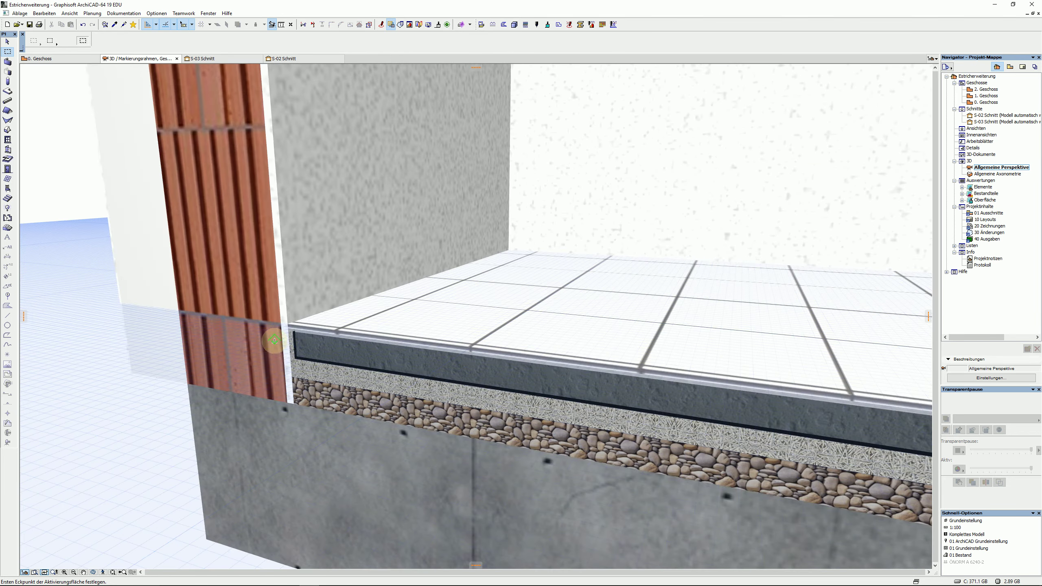
pyautogui.keyDown('shift'); pyautogui.moveTo(279, 346); pyautogui.dragTo(333, 373, button='middle'); pyautogui.keyUp('shift')
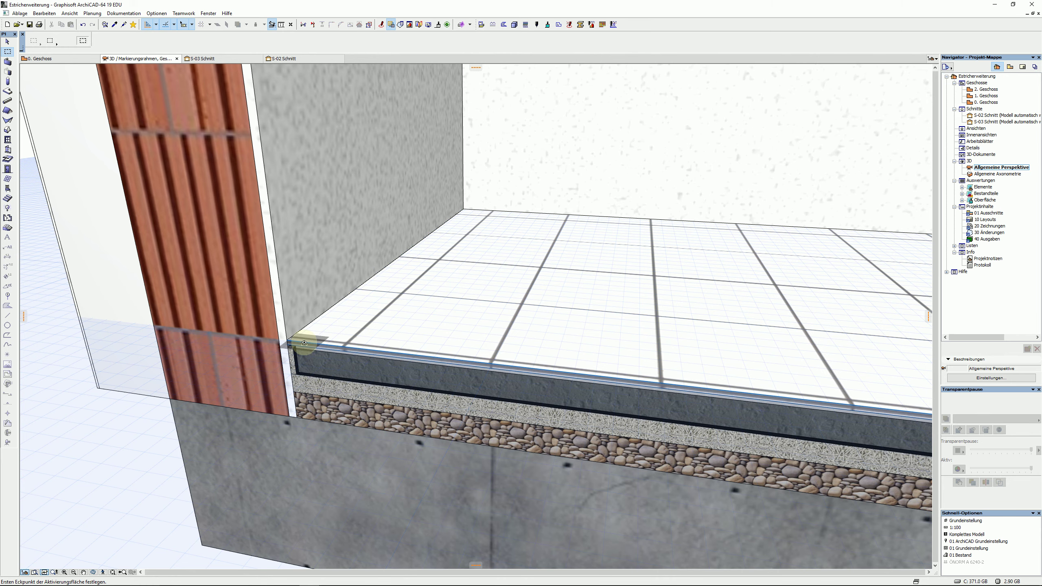
# Examine the cut floor build-up at the interior wall opening and around the entrance door.
pyautogui.scroll(-5, 304, 342)
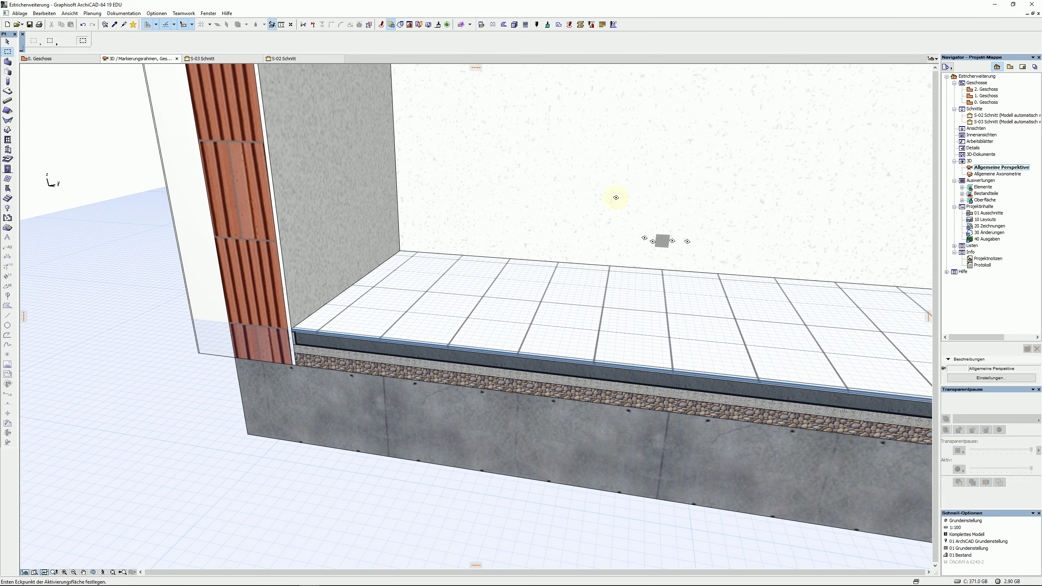
pyautogui.scroll(-2, 553, 214)
pyautogui.scroll(-3, 698, 289)
pyautogui.keyDown('shift'); pyautogui.moveTo(688, 287); pyautogui.dragTo(240, 221, button='middle'); pyautogui.keyUp('shift')
pyautogui.keyDown('shift'); pyautogui.moveTo(558, 296); pyautogui.dragTo(442, 297, button='middle'); pyautogui.keyUp('shift')
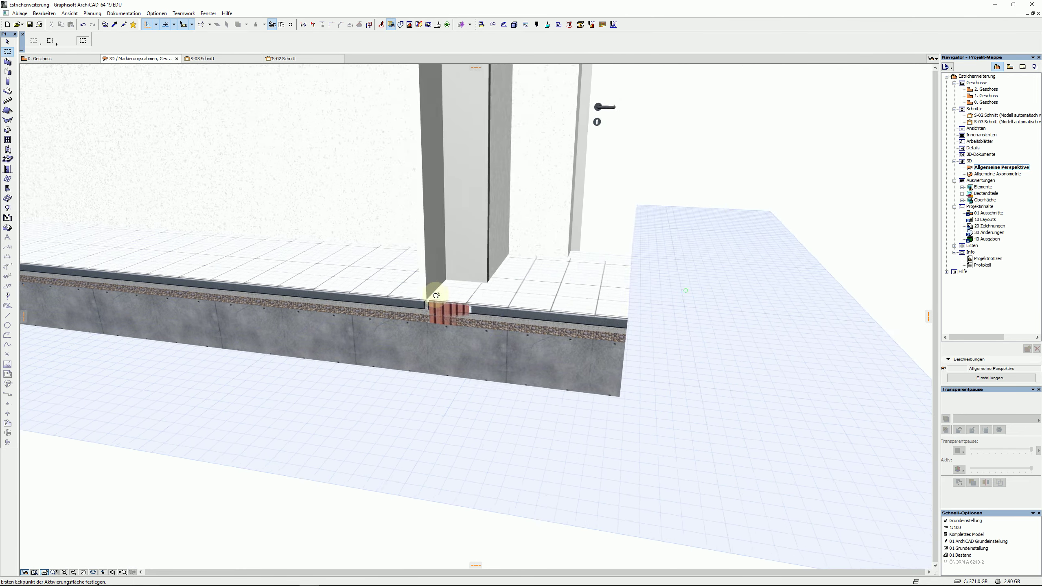
pyautogui.scroll(3, 426, 316)
pyautogui.scroll(-3, 415, 325)
pyautogui.keyDown('shift'); pyautogui.moveTo(395, 323); pyautogui.dragTo(428, 307, button='middle'); pyautogui.keyUp('shift')
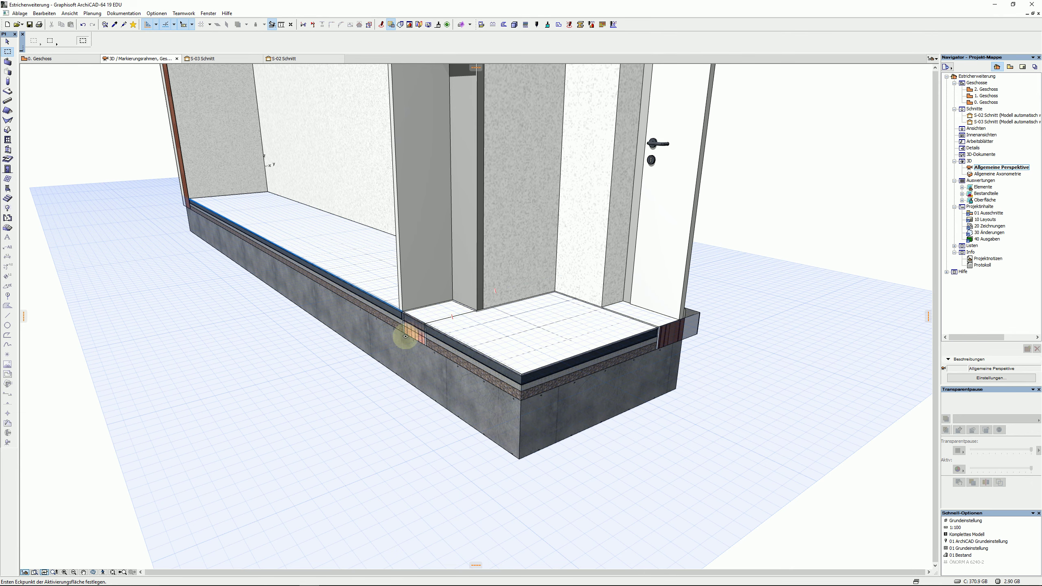
# Select the Fliesenbelag slab and add a node to its edge at the first corner of the entrance door recess.
pyautogui.keyDown('shift'); pyautogui.moveTo(674, 345); pyautogui.dragTo(553, 357, button='middle'); pyautogui.keyUp('shift')
pyautogui.click(553, 356)
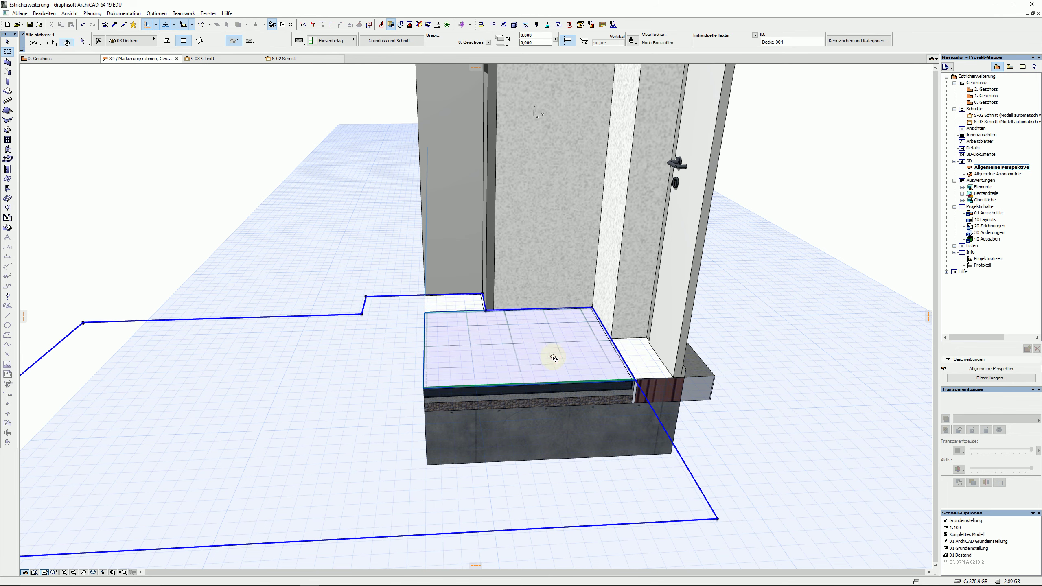
pyautogui.click(621, 352)
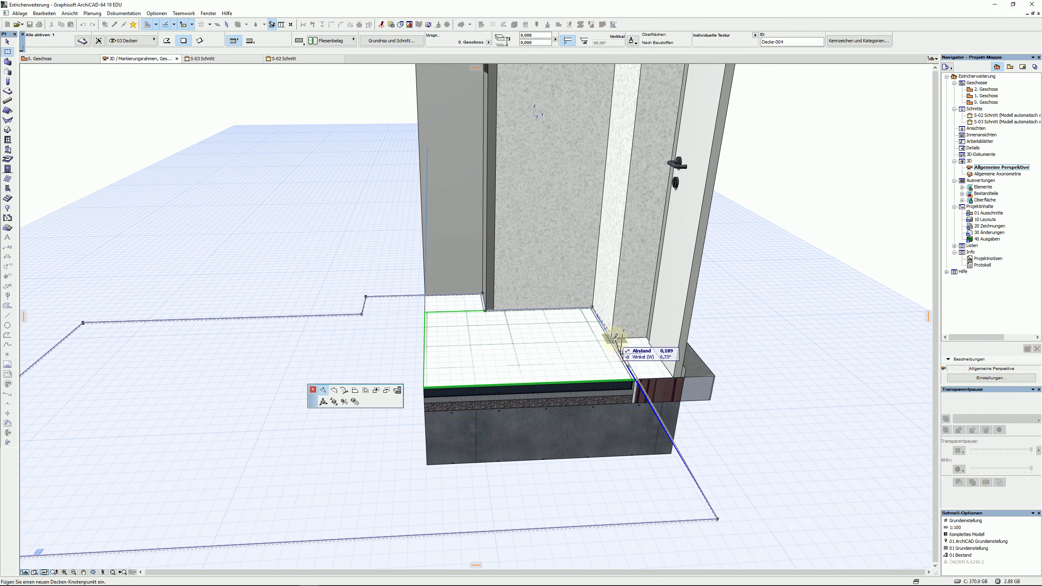
pyautogui.click(614, 336)
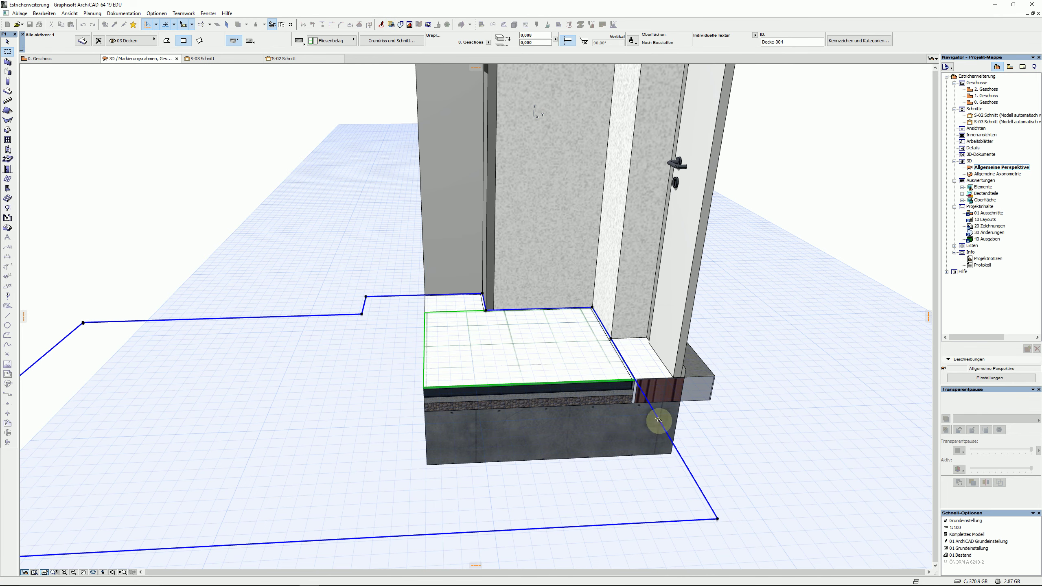
# Add a slab node at the opposite side of the door recess and pull a new node to the recess's first inner corner.
pyautogui.click(621, 352)
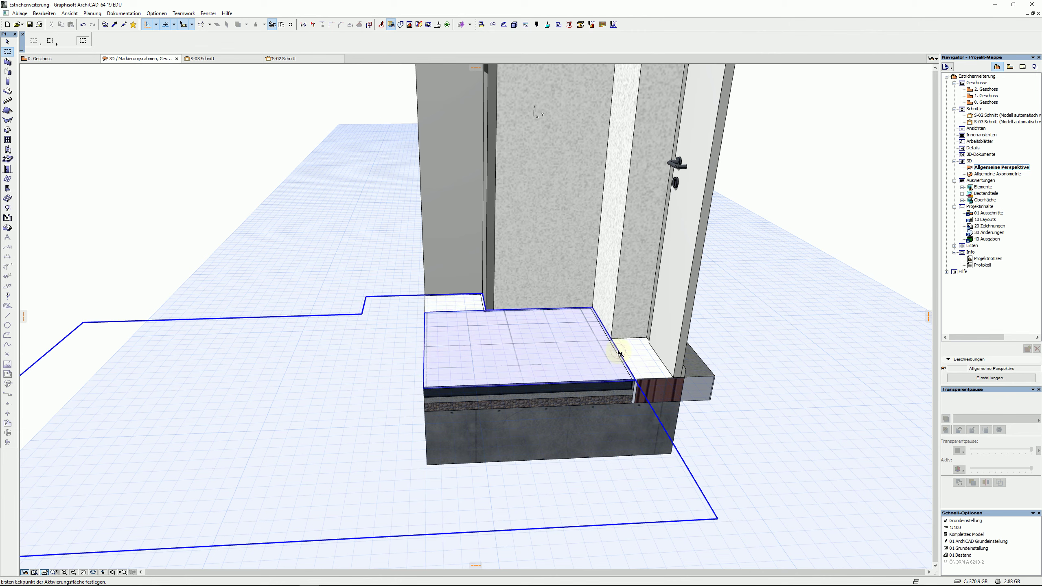
pyautogui.click(620, 352)
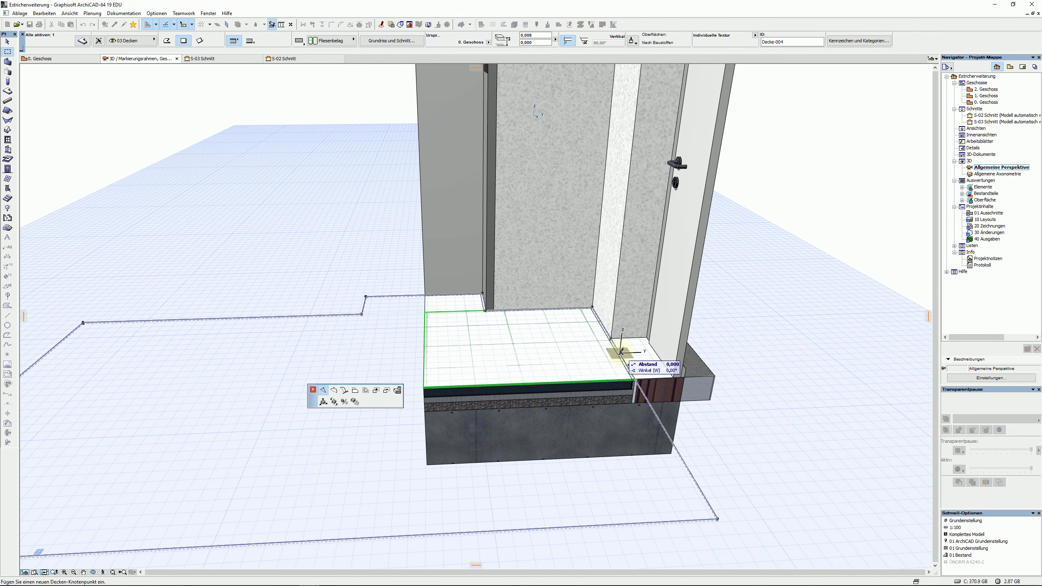
pyautogui.click(660, 420)
pyautogui.click(632, 368)
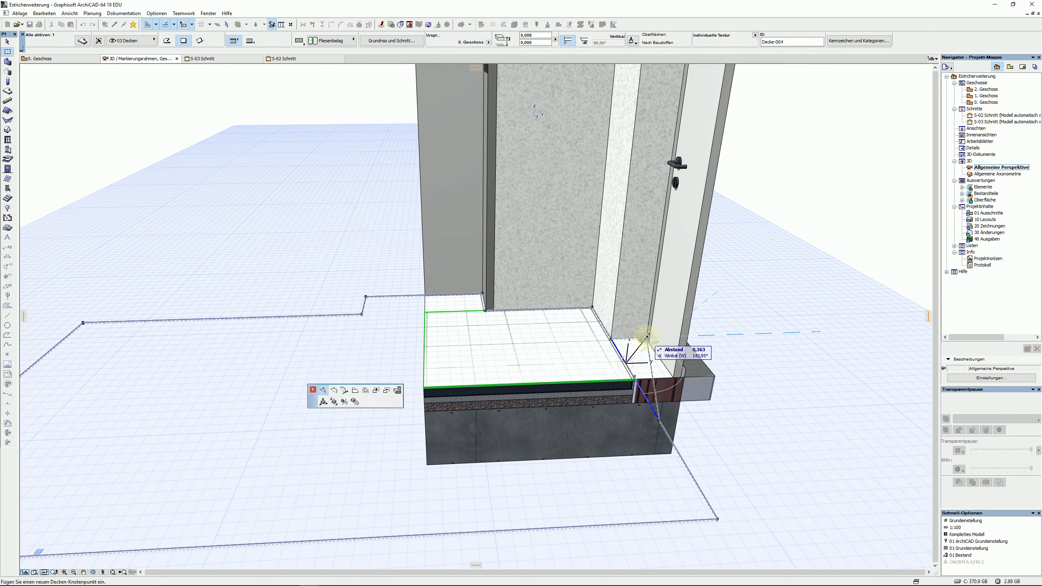
pyautogui.click(648, 338)
# Pull another node to the recess's second outer corner so the tile slab extends into the entrance door recess, and deselect the slab.
pyautogui.click(656, 407)
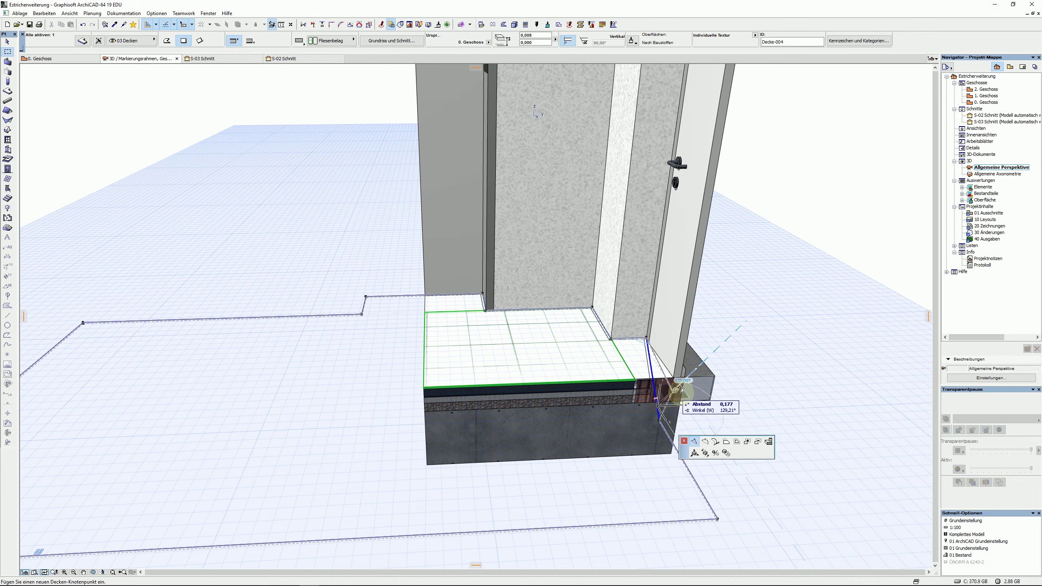
pyautogui.click(699, 427)
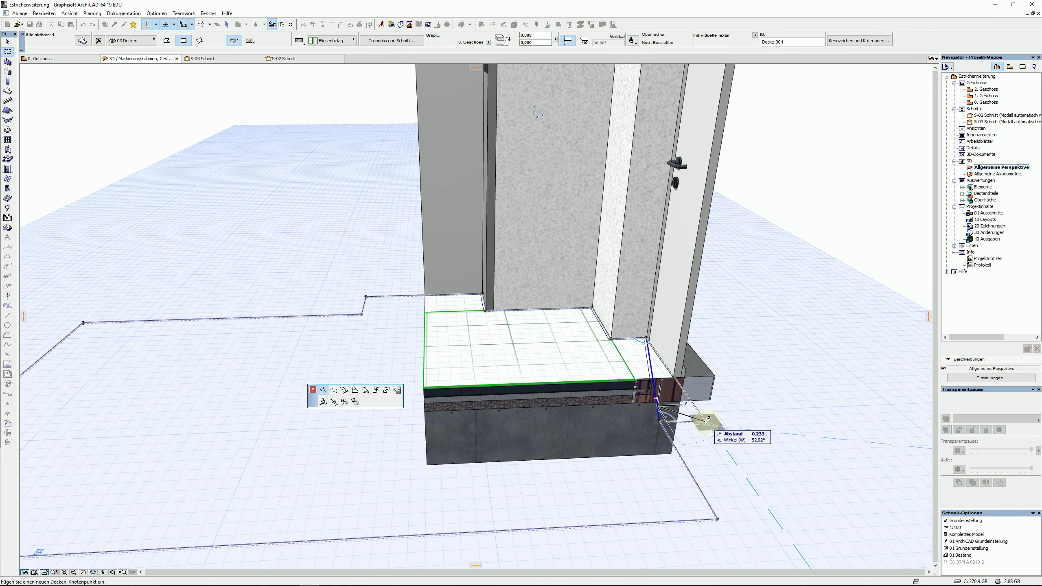
pyautogui.click(705, 418)
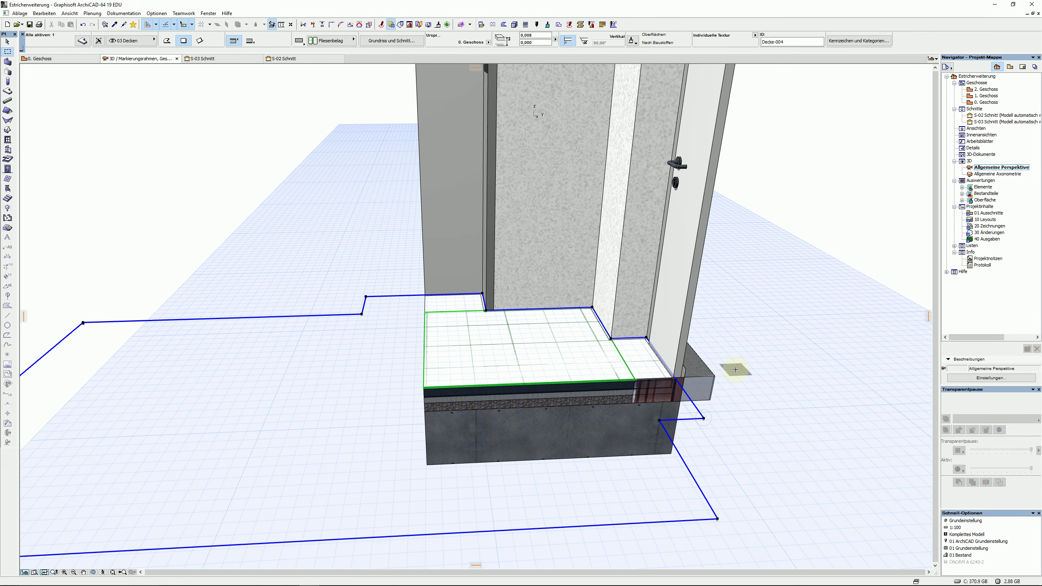
pyautogui.press('Escape')
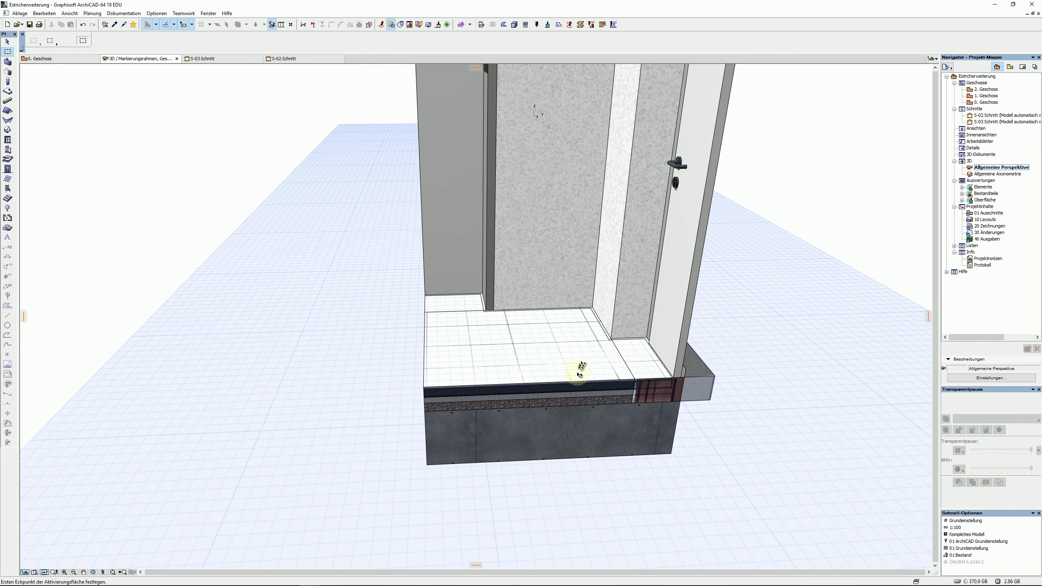
# Select the floor build-up object to check its contour in the door recess, deselect it and view the whole cut model.
pyautogui.click(592, 397)
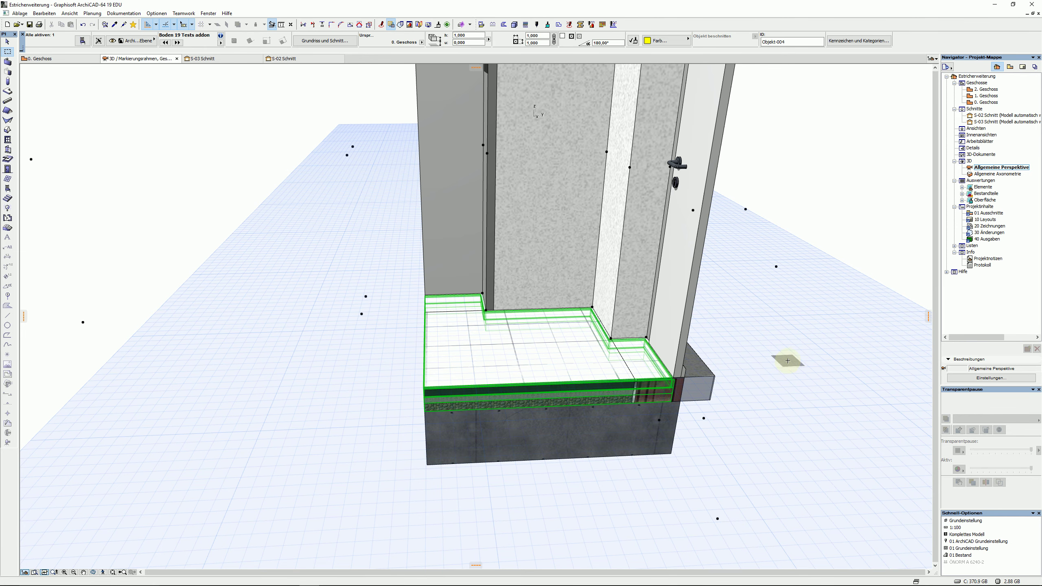
pyautogui.press('Escape')
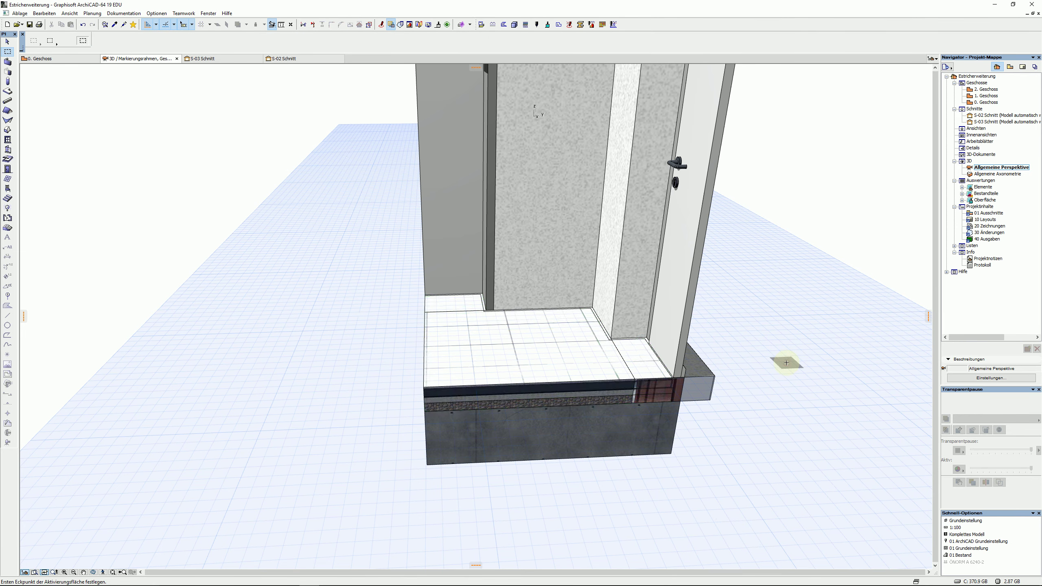
pyautogui.scroll(-5, 787, 363)
pyautogui.keyDown('shift'); pyautogui.moveTo(486, 348); pyautogui.dragTo(679, 415, button='middle'); pyautogui.keyUp('shift')
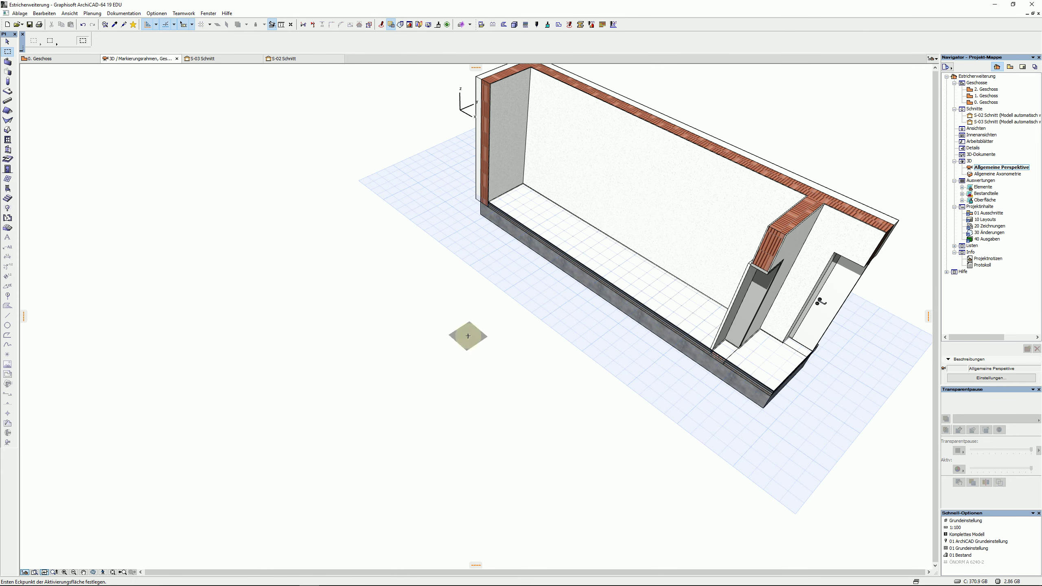
pyautogui.keyDown('shift'); pyautogui.moveTo(567, 227); pyautogui.dragTo(496, 261, button='middle'); pyautogui.keyUp('shift')
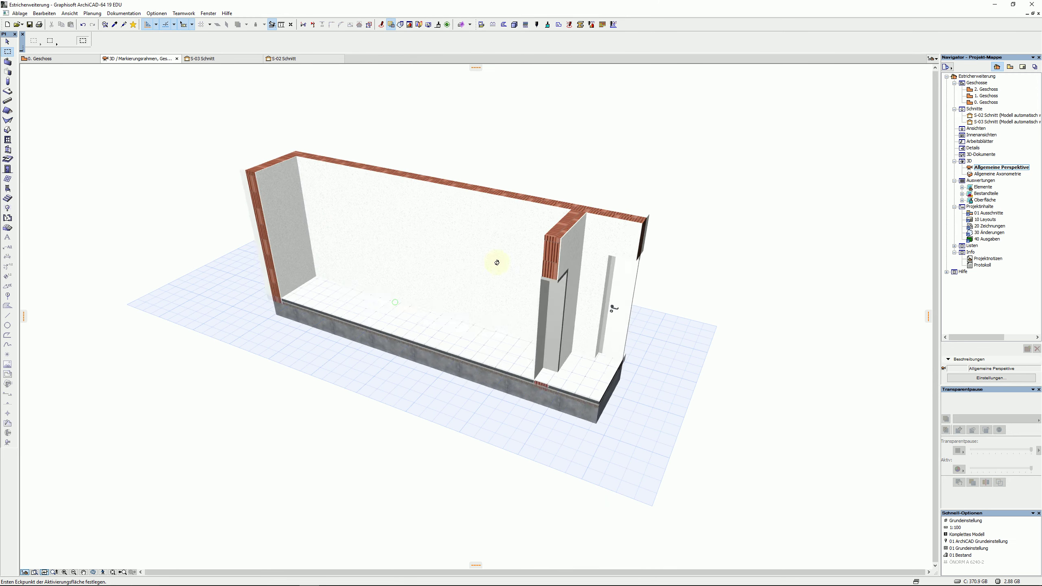
# Select the concrete base slab, switch to the Arrow tool and clear the selection.
pyautogui.click(427, 356)
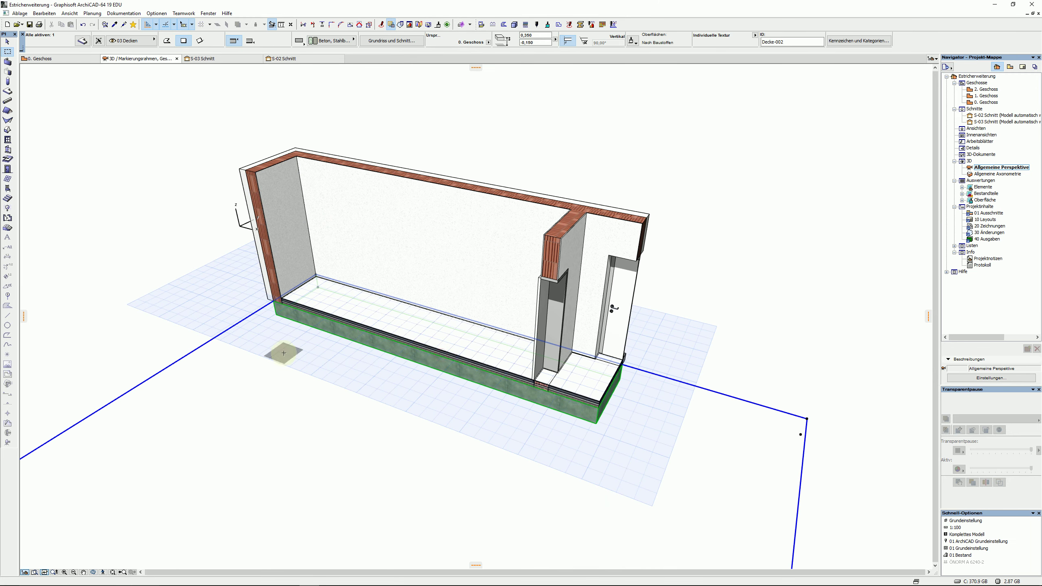
pyautogui.click(7, 42)
pyautogui.click(205, 311)
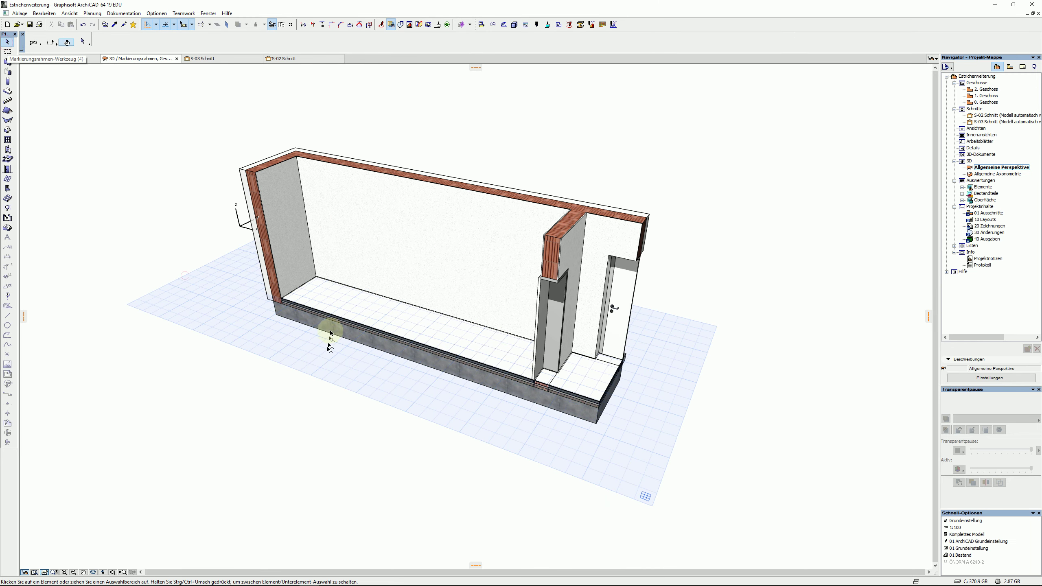
# Open the settings of the floor build-up object in the entrance area and show its individual settings with the layer diagram.
pyautogui.click(598, 407)
pyautogui.click(555, 394)
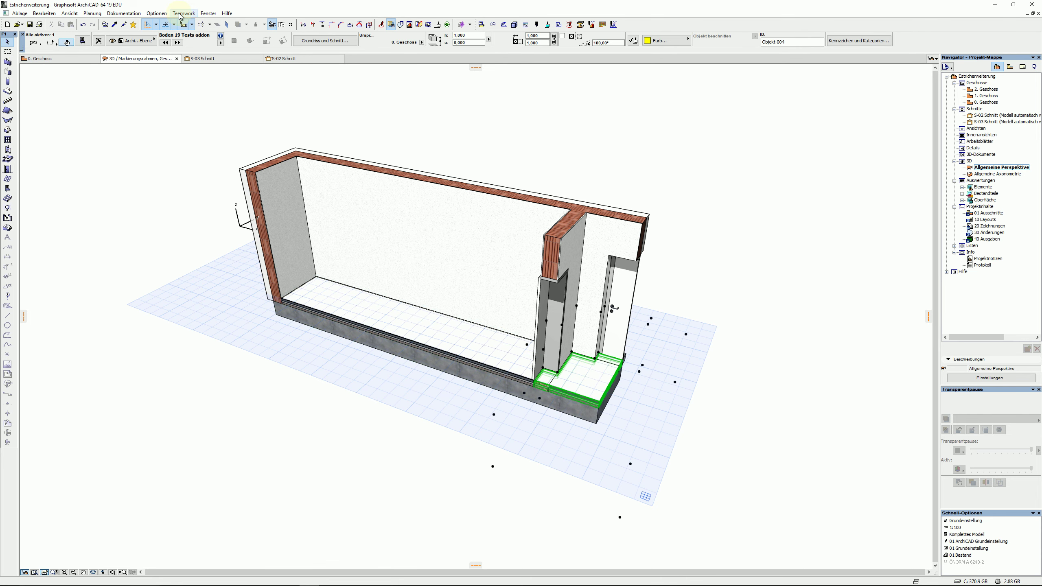
pyautogui.hotkey('ctrl', 't')
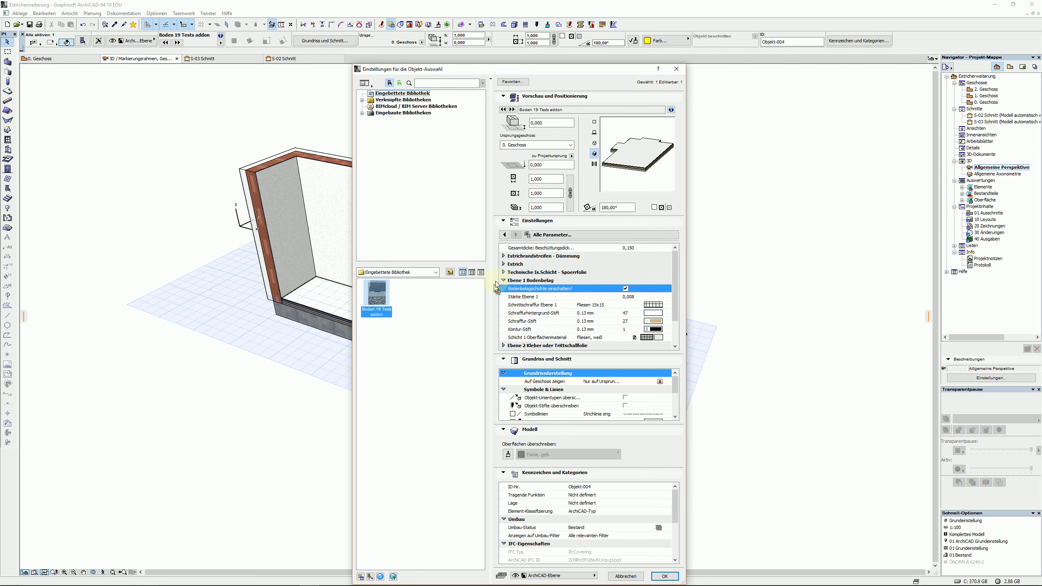
pyautogui.click(574, 235)
pyautogui.click(715, 236)
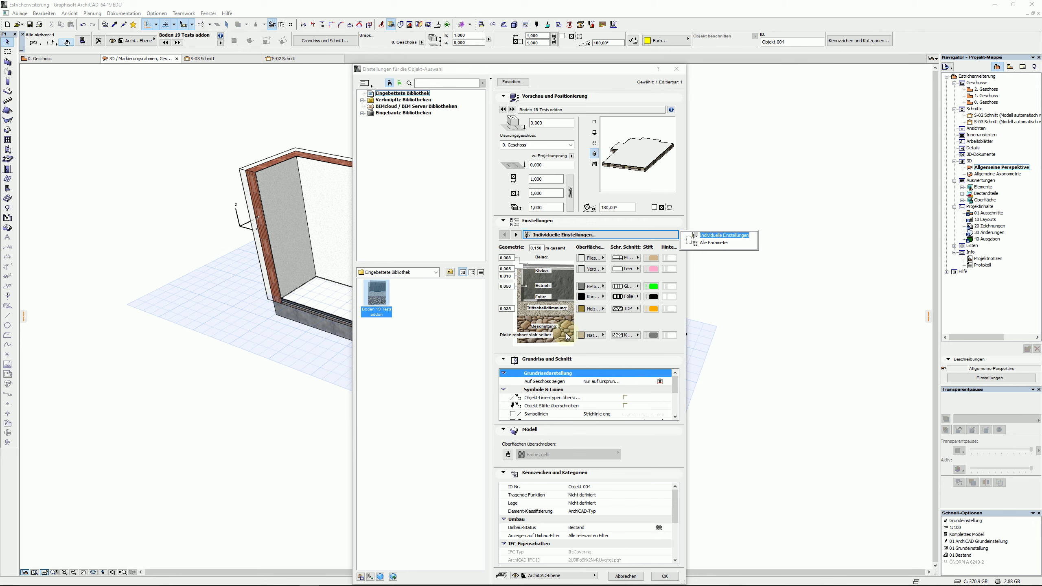
# Browse the linked libraries through BIBLIOTHEKEN 19 to the Zubehör Bibliothek 19 folder.
pyautogui.click(364, 103)
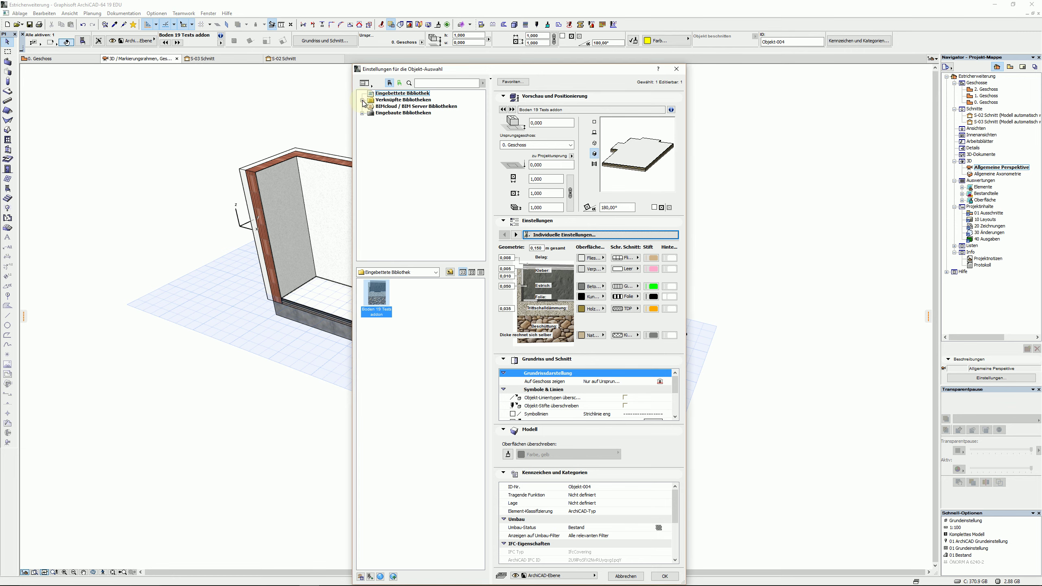
pyautogui.click(389, 103)
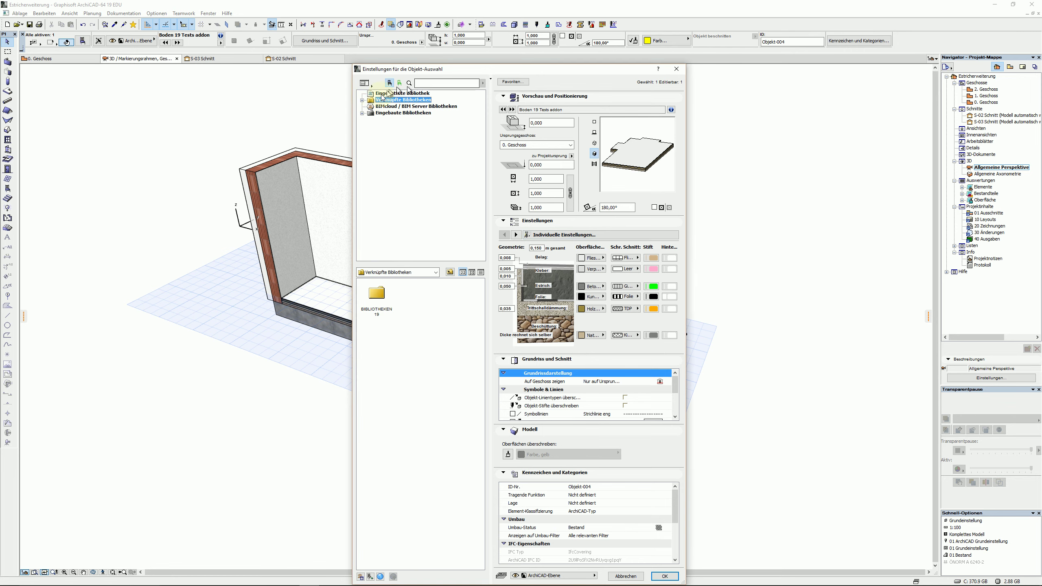
pyautogui.click(363, 100)
pyautogui.click(401, 107)
pyautogui.click(414, 292)
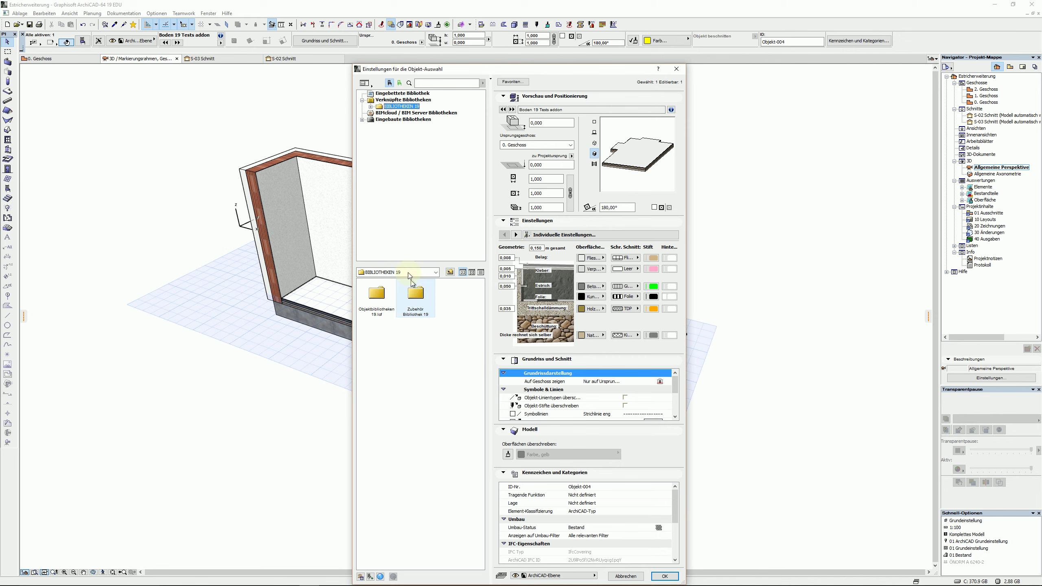
pyautogui.click(412, 306)
pyautogui.doubleClick(412, 306)
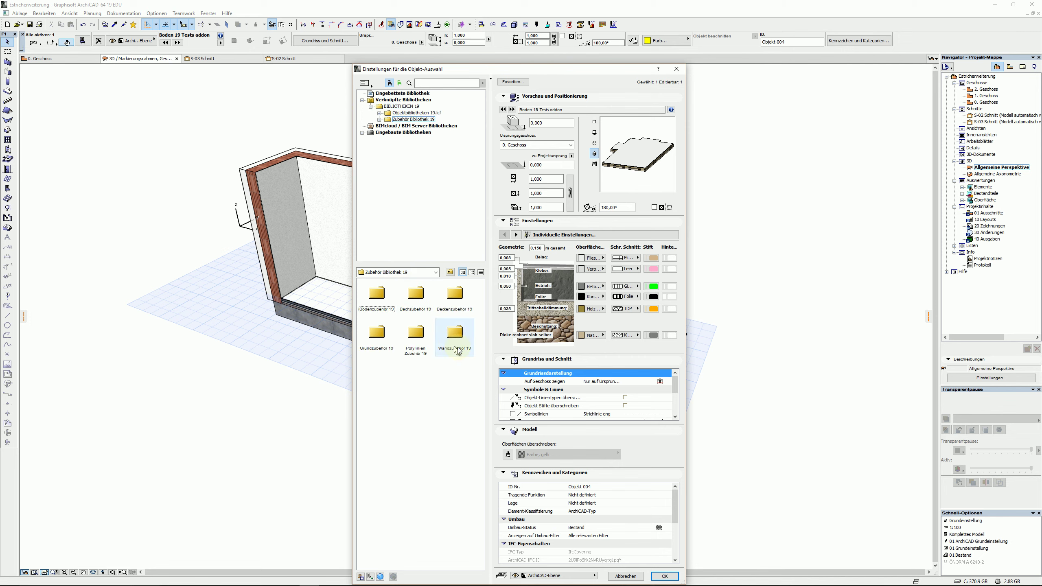
# Look through the objects in the accessory folders Deckenzubehör 19, Polylinien Zubehör 19 and Grundzubehör 19.
pyautogui.click(456, 297)
pyautogui.doubleClick(456, 296)
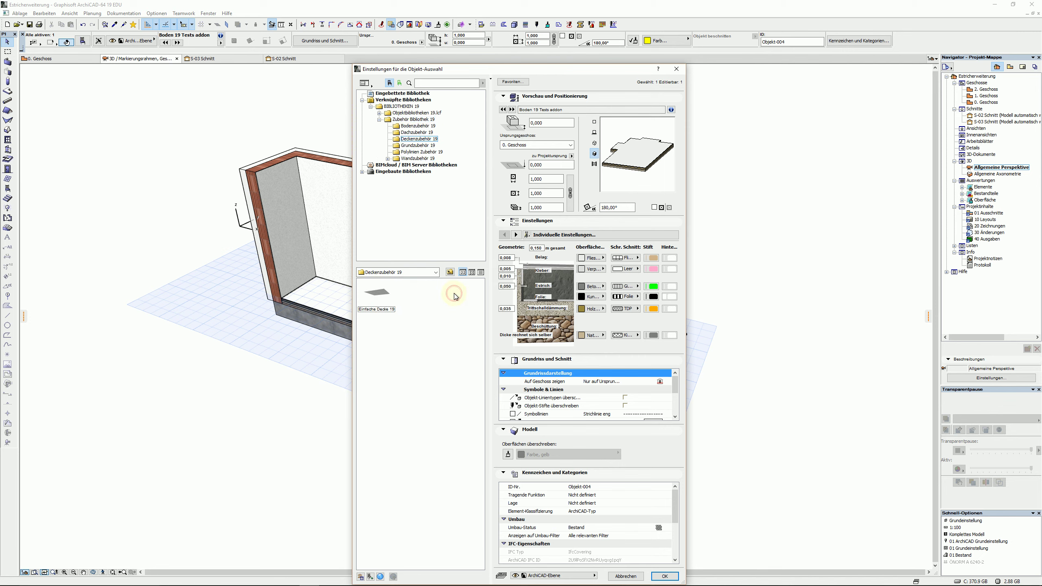
pyautogui.click(419, 151)
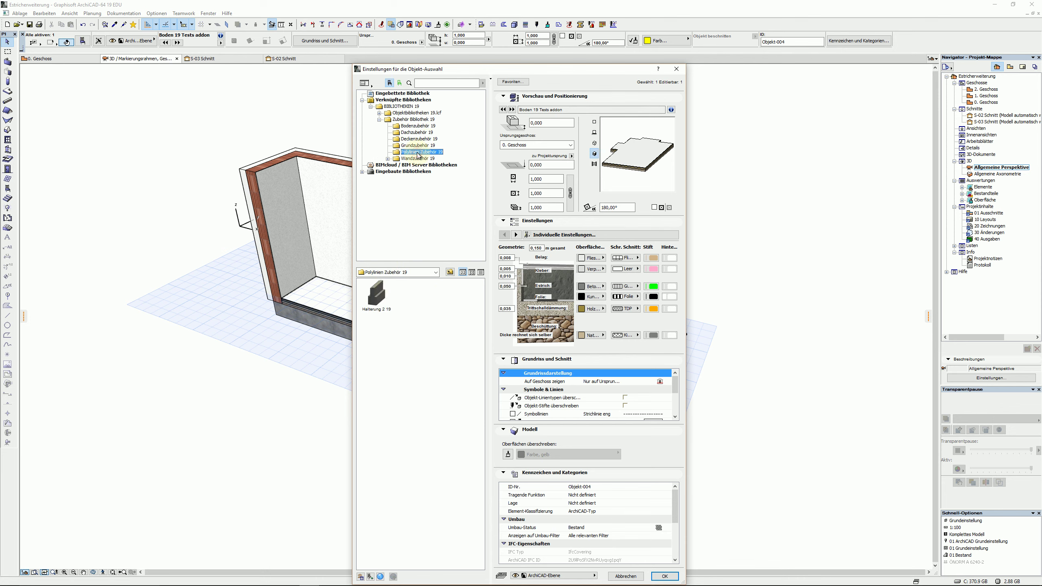
pyautogui.click(418, 145)
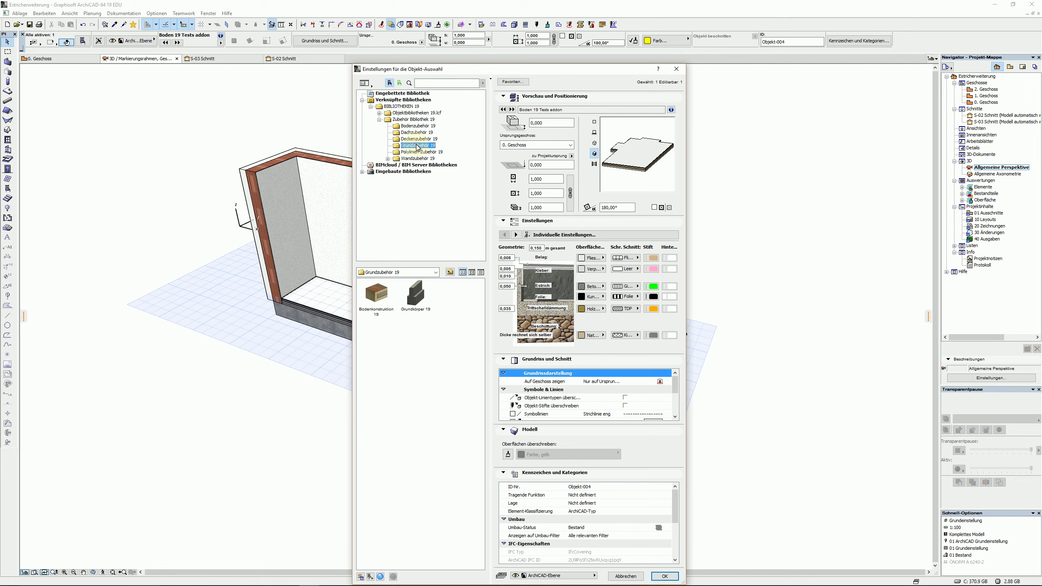